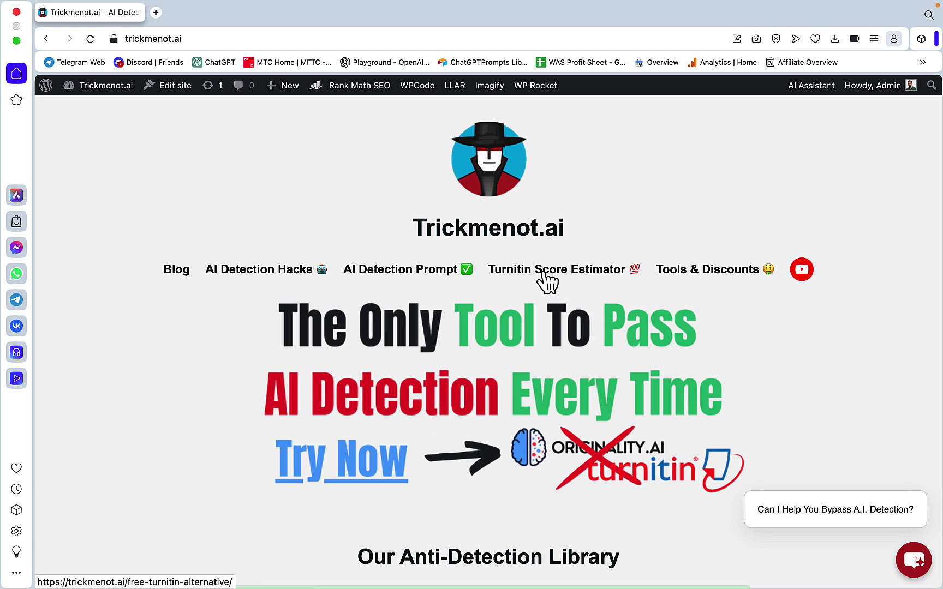
Step: Open Trickmenot.ai's Turnitin Score Estimator page from the top navigation in a new tab
click(545, 279)
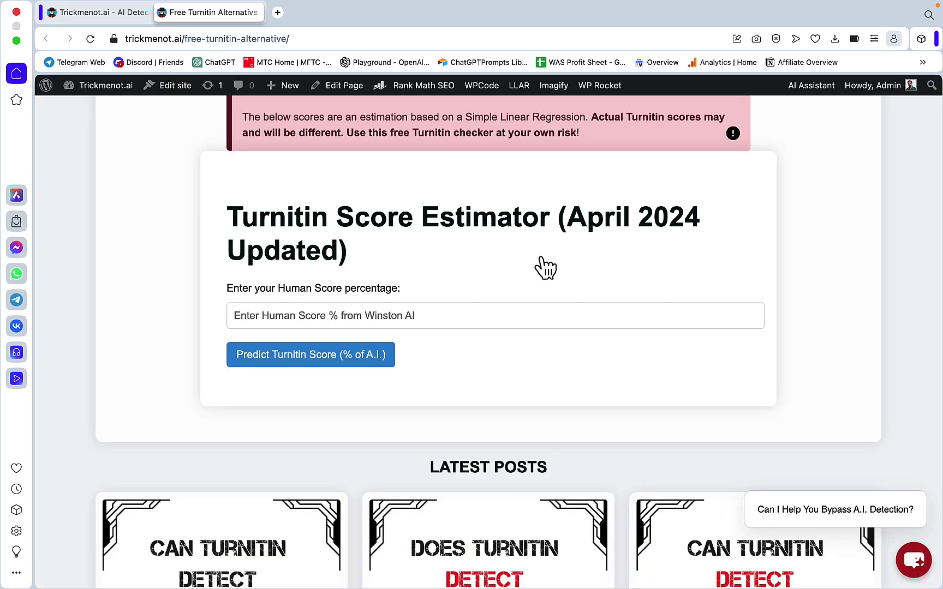
Step: Switch to the Free Turnitin Tool_2024 workbook and point out the Turnitin (AI) and Originality 2.0 (Human) rows
mouse_move(446, 569)
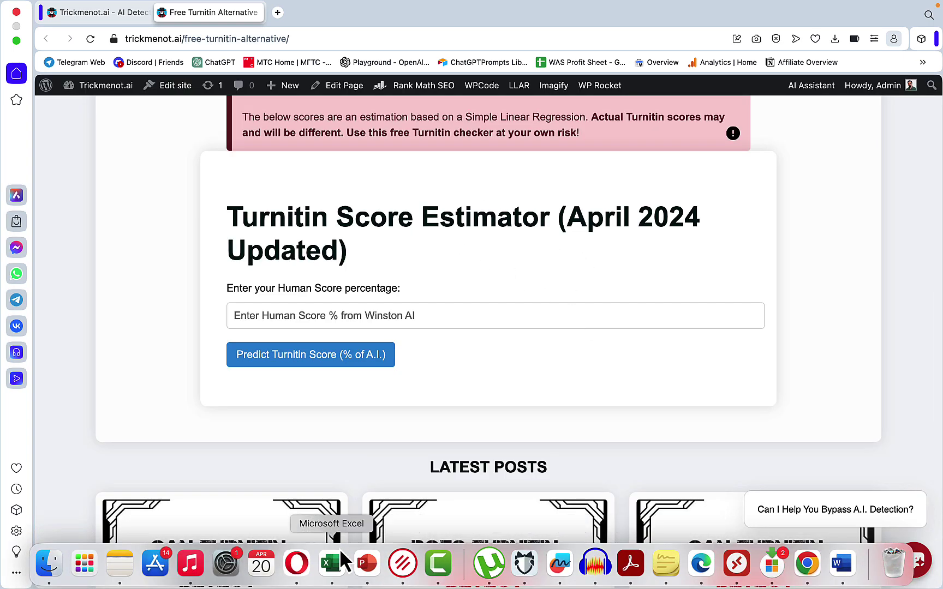
click(332, 563)
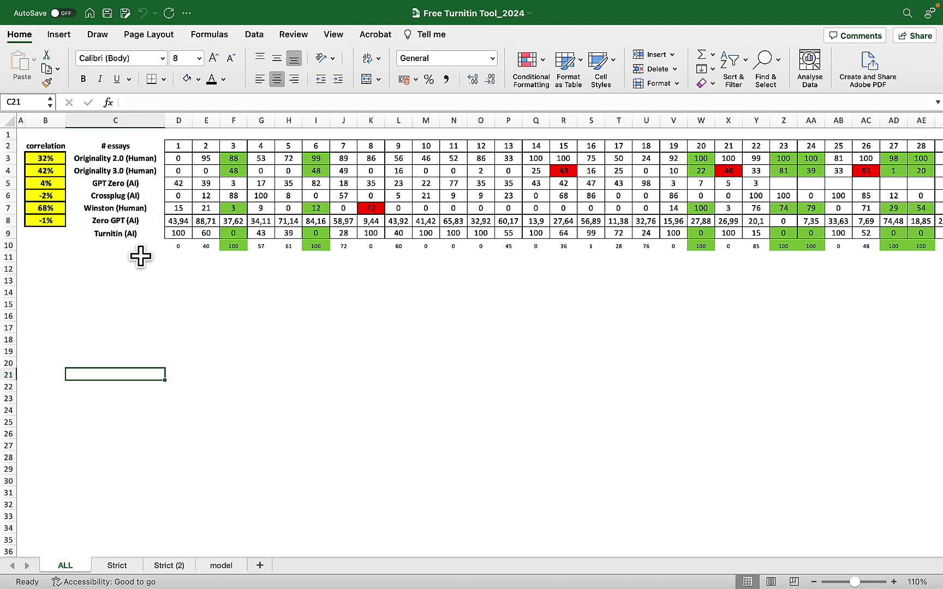
click(122, 234)
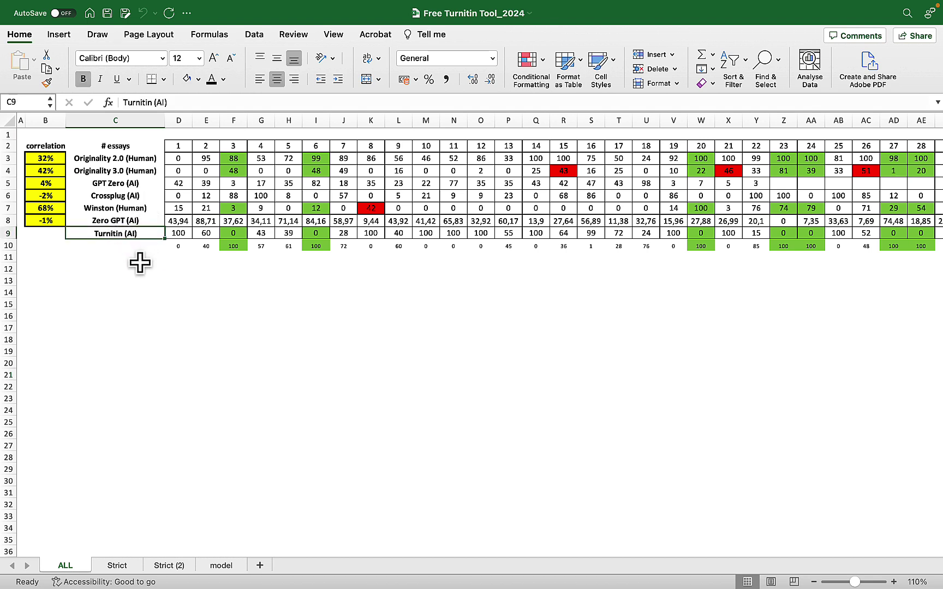
click(134, 162)
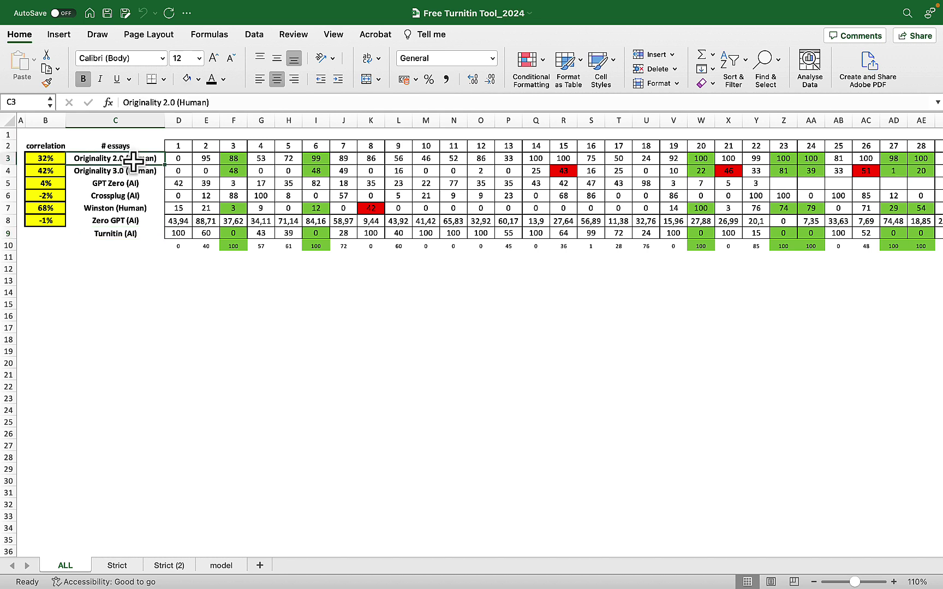
Step: Revisit the Turnitin (AI) row and inspect the inverted Turnitin score formula in D10
click(143, 259)
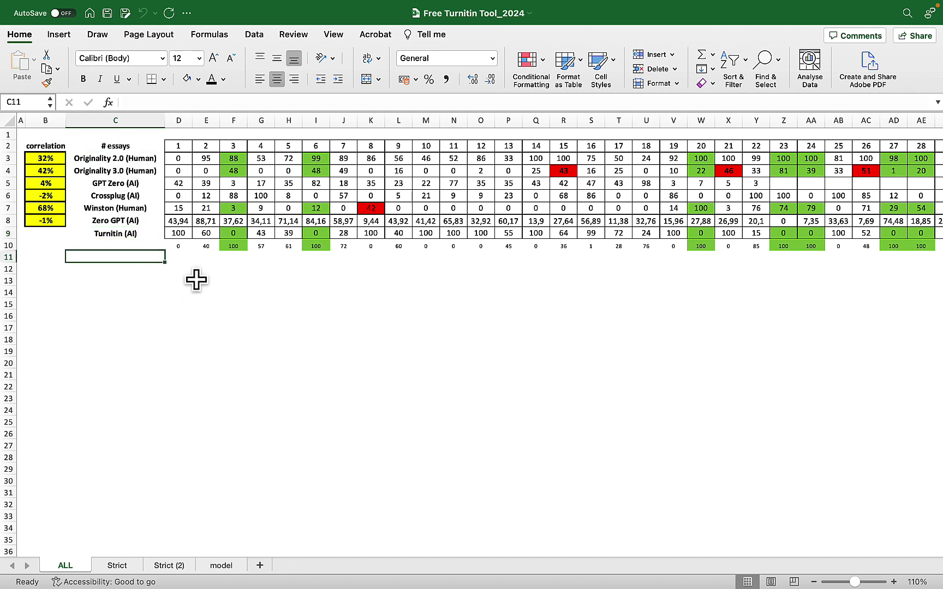
click(128, 235)
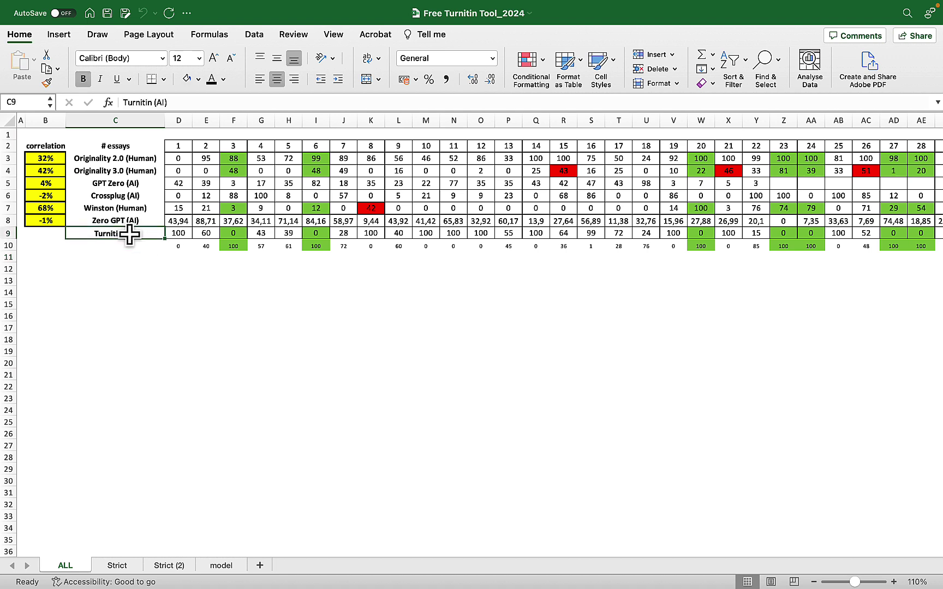
click(180, 245)
click(180, 279)
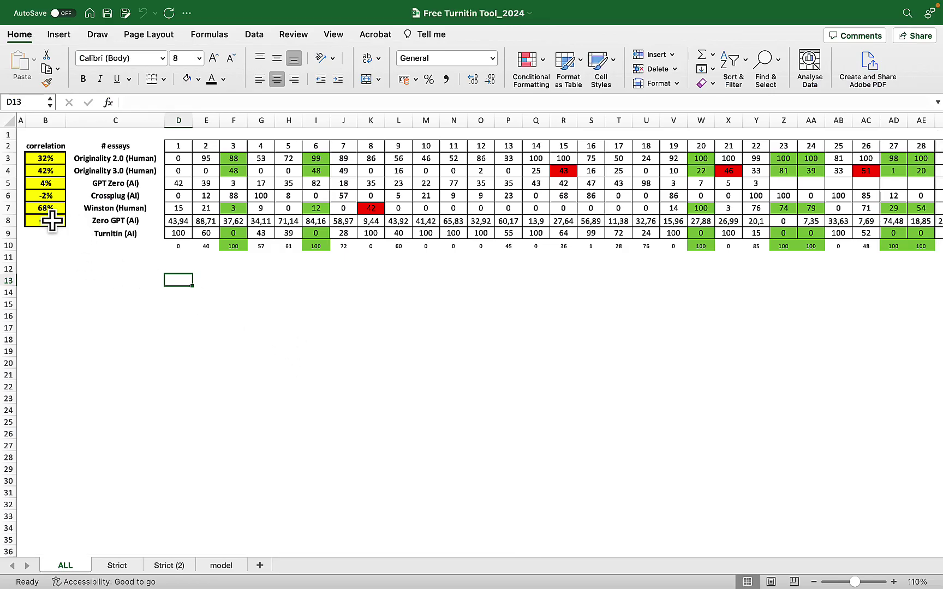
Step: Inspect Zero GPT's correlation formula, comparing essay 1 (100 vs 43,94) and essay 6 (0 vs 84,16)
click(46, 220)
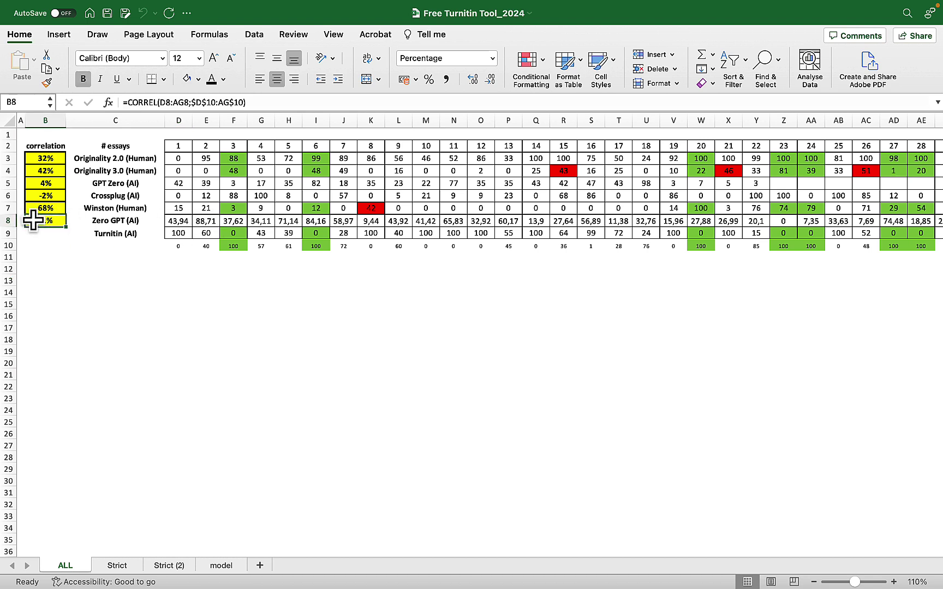
click(59, 270)
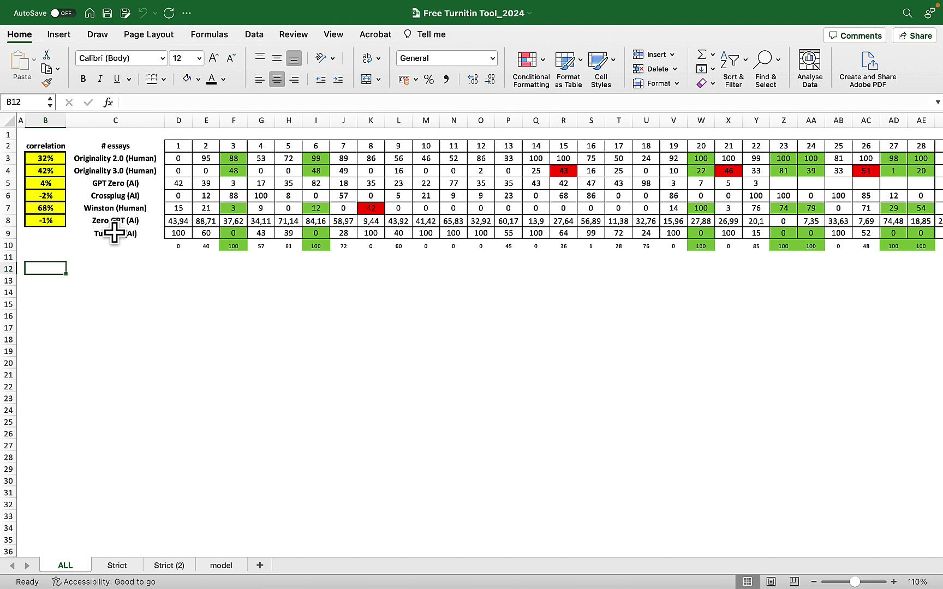
click(184, 232)
click(186, 218)
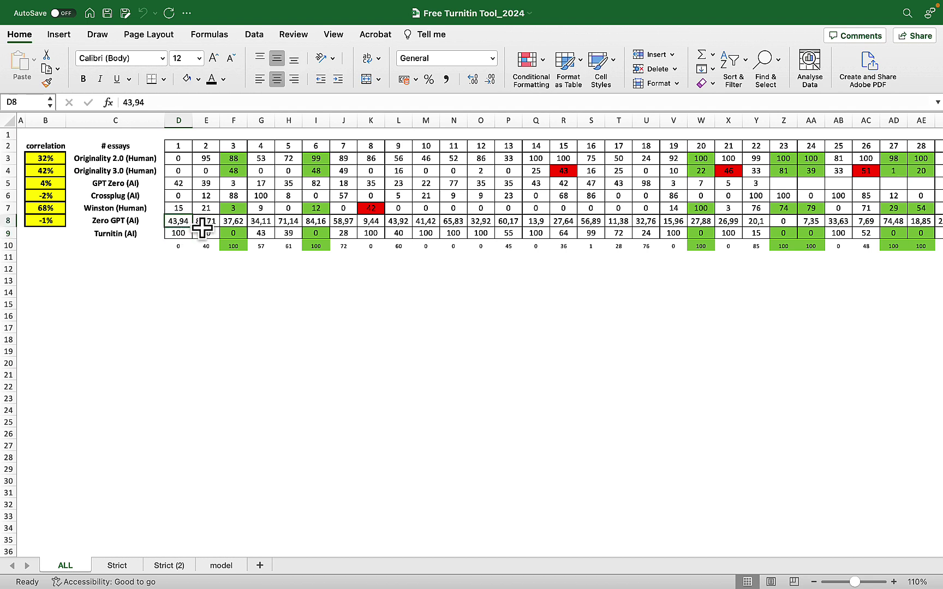
click(312, 233)
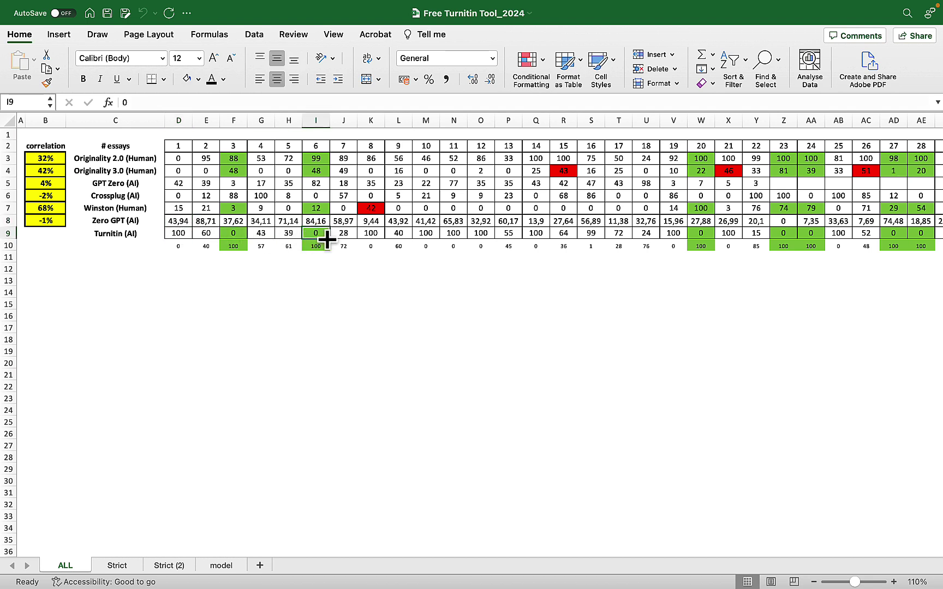
click(317, 221)
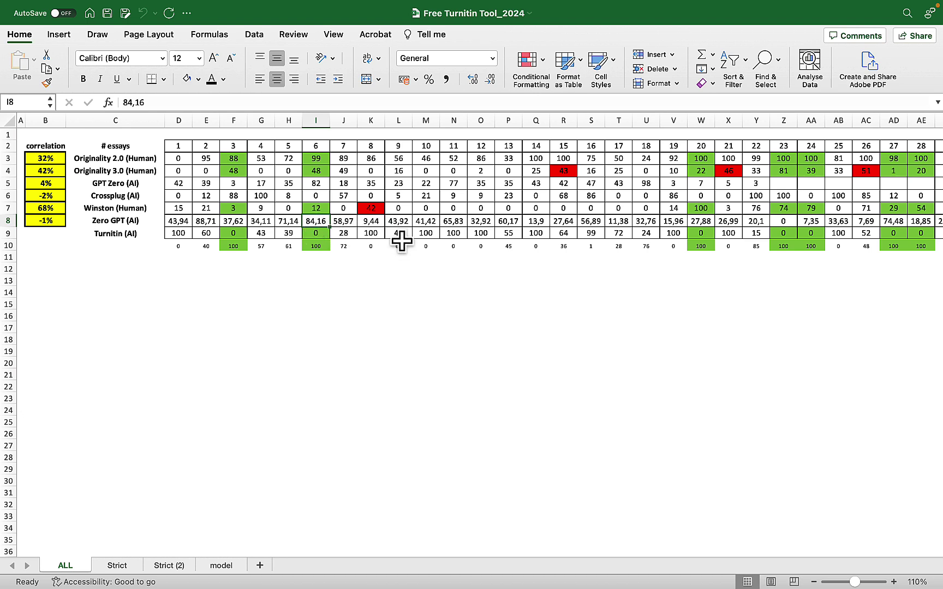
Step: Fill the Zero GPT (AI) label cell C8 with standard Red
click(141, 222)
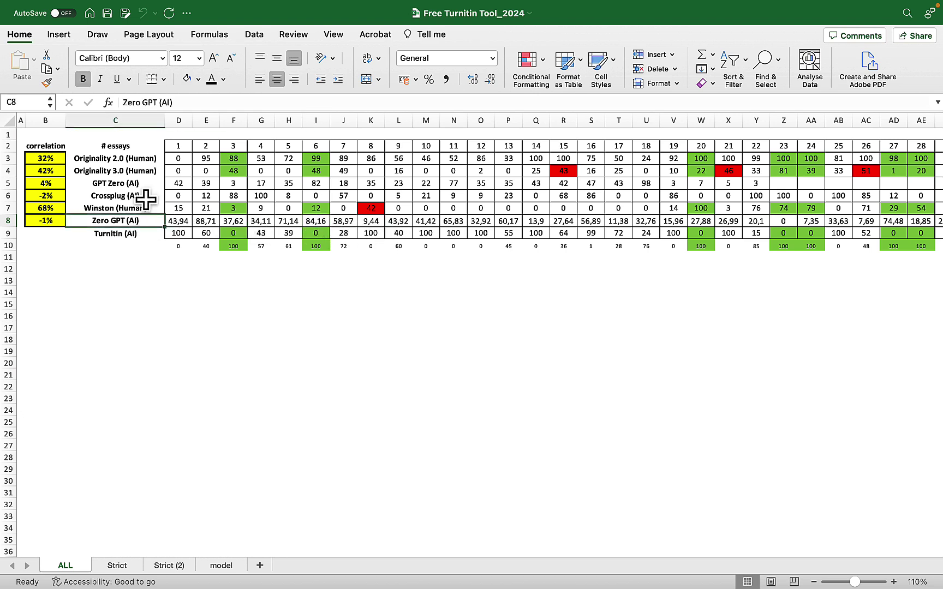
click(198, 79)
click(201, 227)
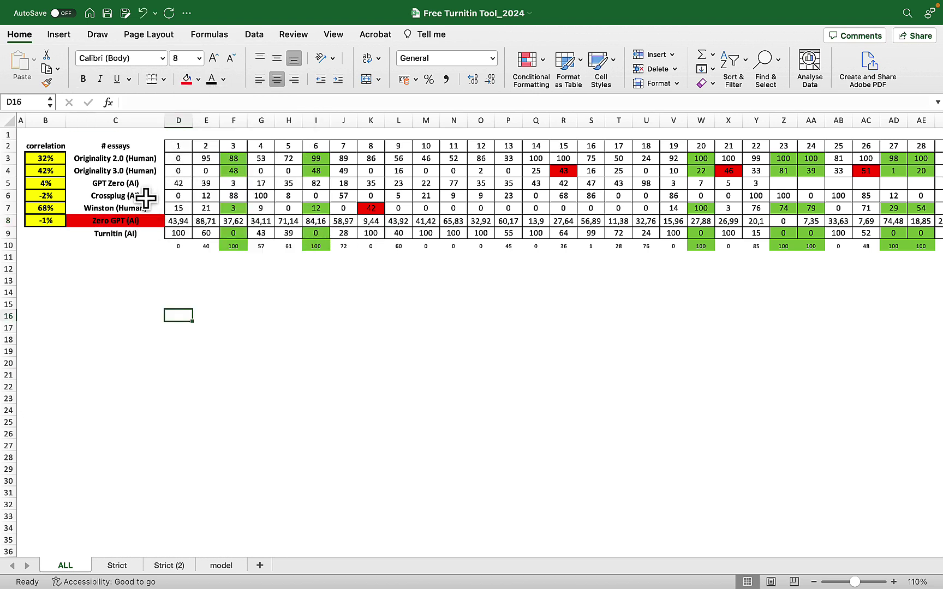
click(140, 196)
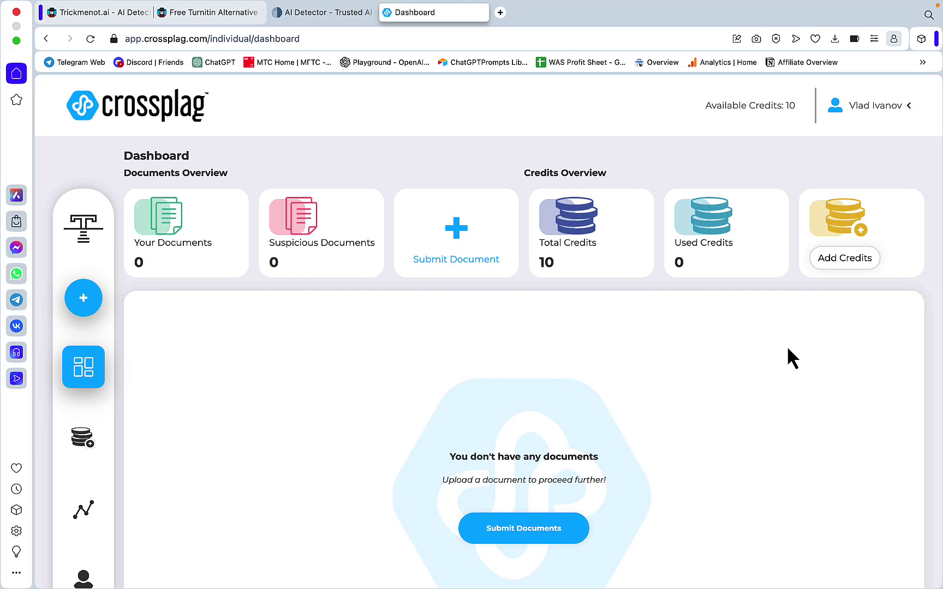
Step: Back in Excel, select the GPT Zero (AI) label cell, then bring up the GPTZero scan page
mouse_move(415, 570)
click(331, 563)
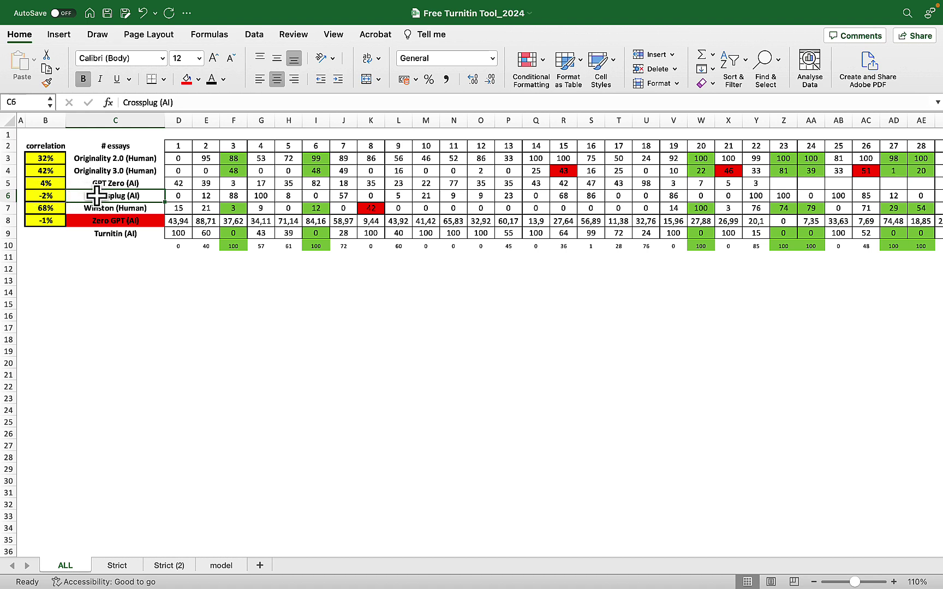
click(123, 183)
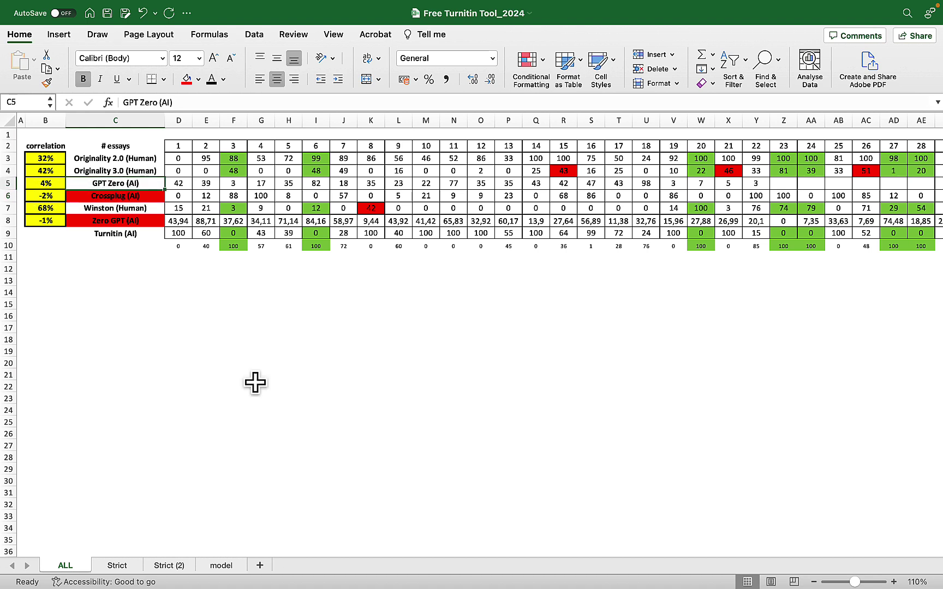
key(super+Tab)
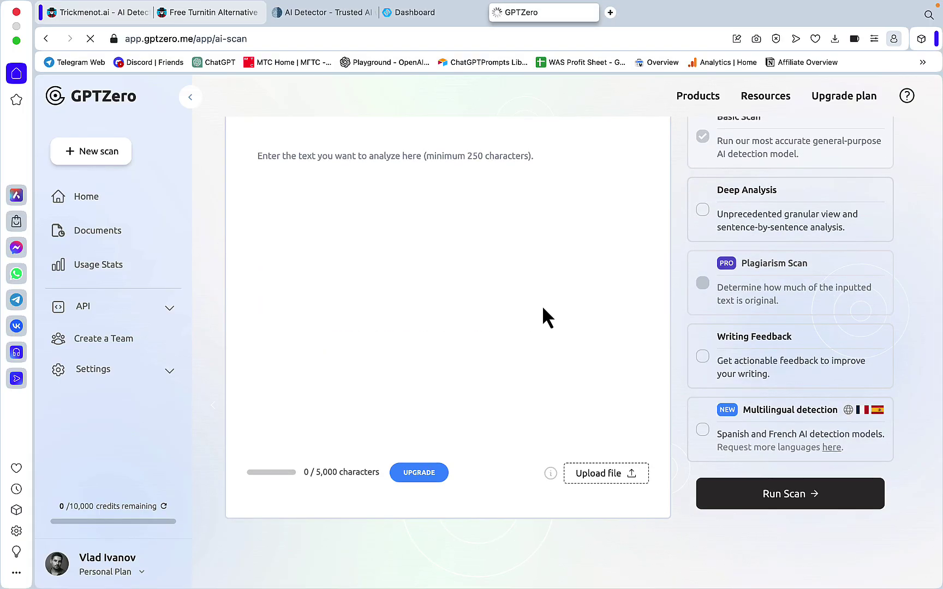
Step: Scroll GPTZero's AI scan page to view the empty text box and Basic Scan option
scroll(543, 305, up, 3)
scroll(541, 304, down, 1)
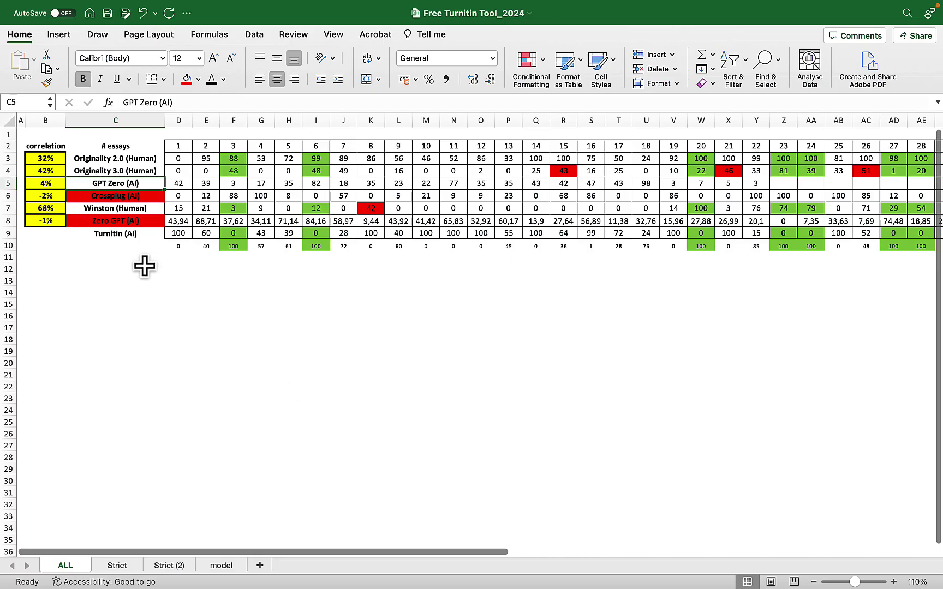
click(53, 182)
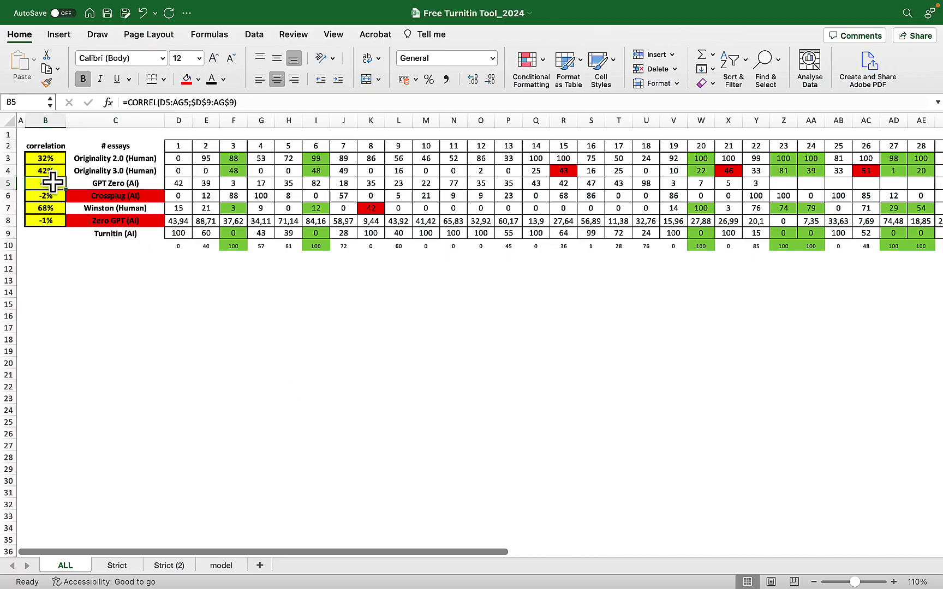
click(110, 184)
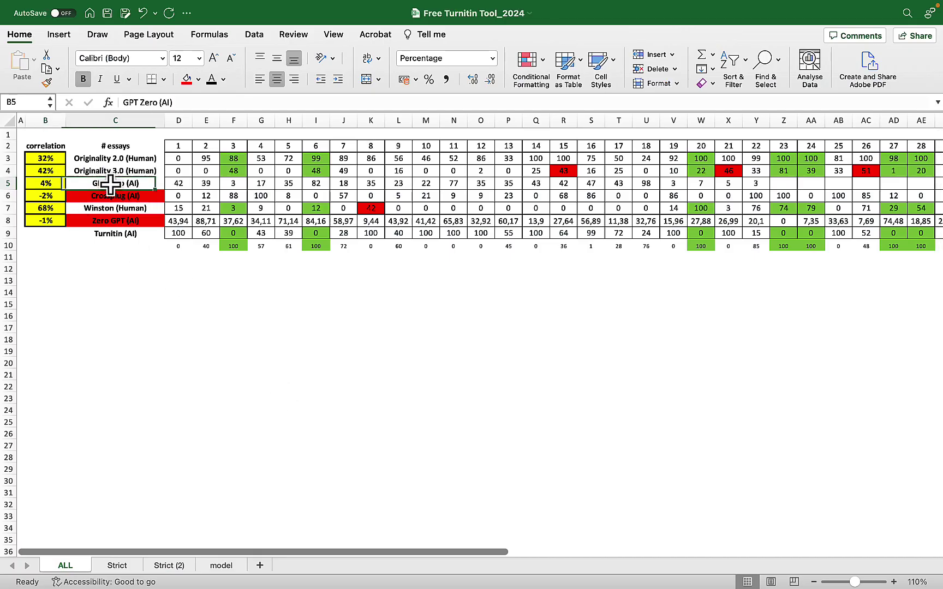
click(186, 76)
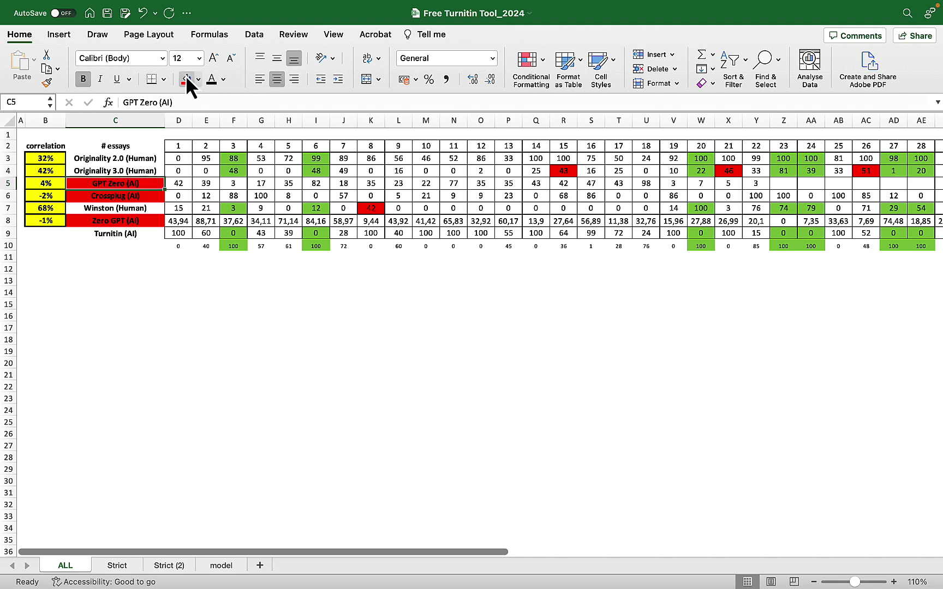
click(128, 158)
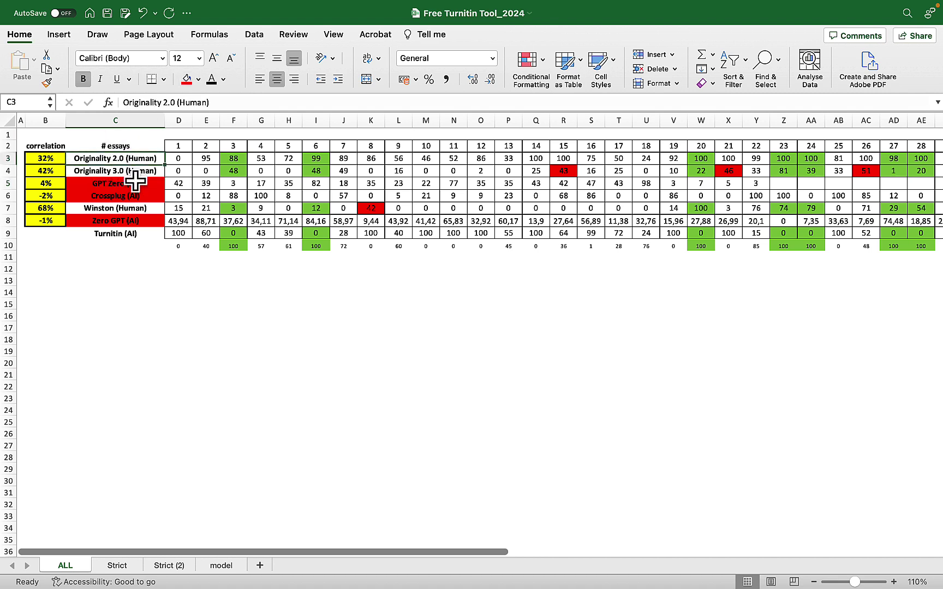
click(117, 207)
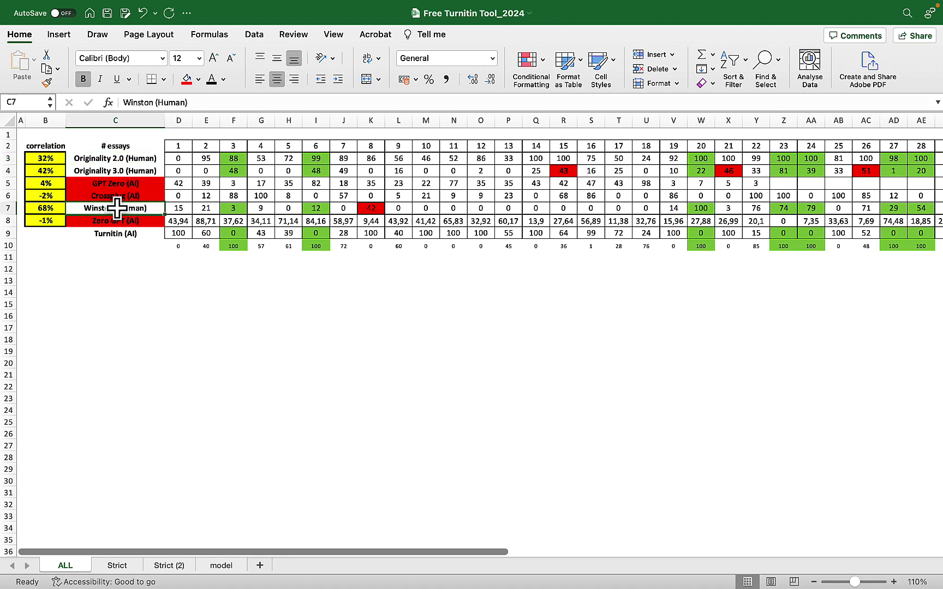
click(240, 158)
click(236, 235)
click(314, 233)
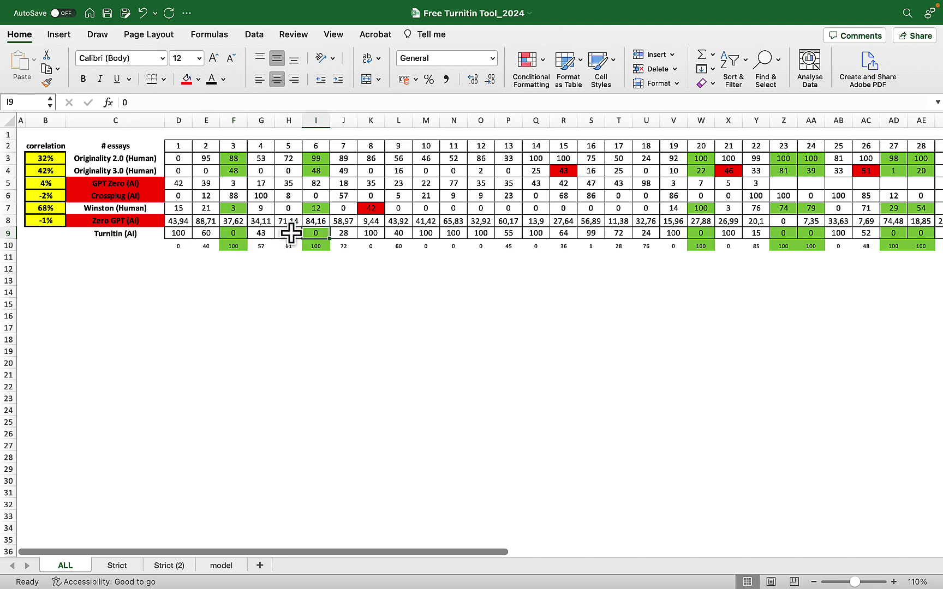
click(240, 235)
click(322, 232)
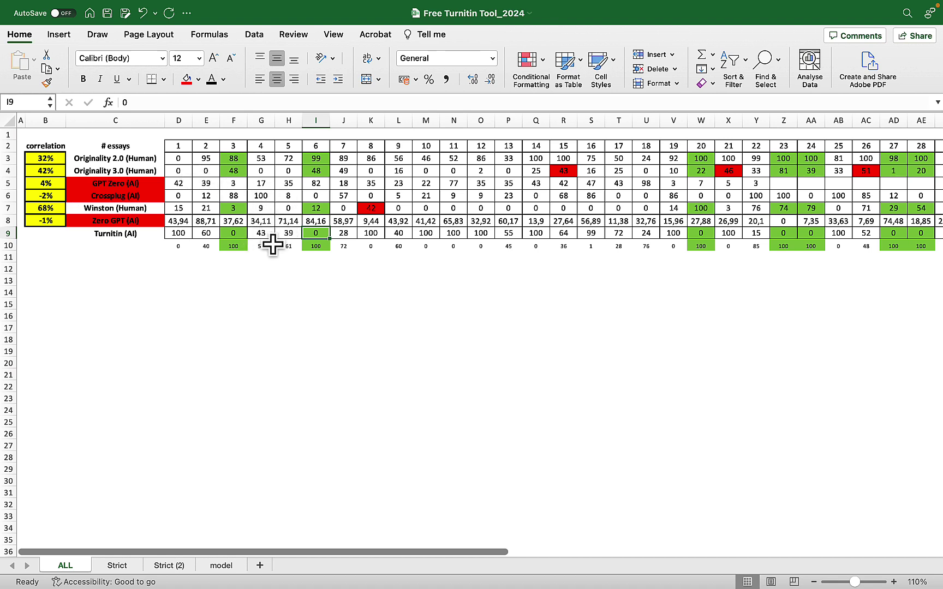
click(236, 233)
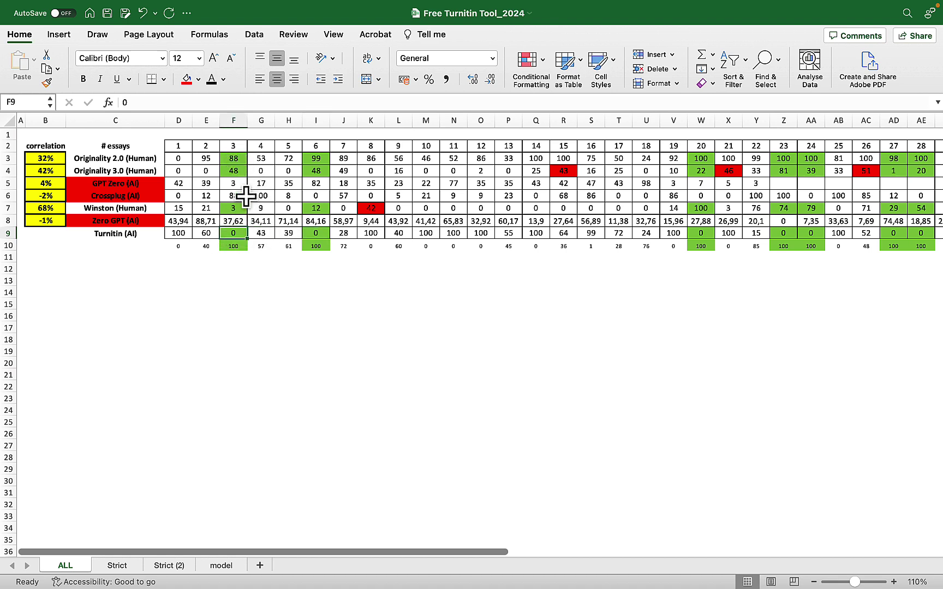
click(238, 159)
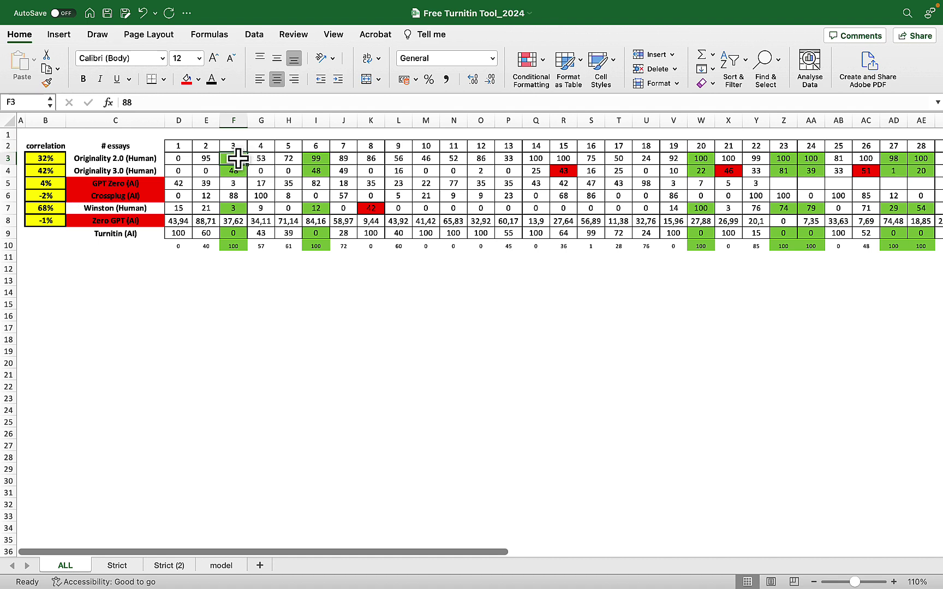
click(317, 158)
click(704, 147)
click(786, 158)
click(819, 158)
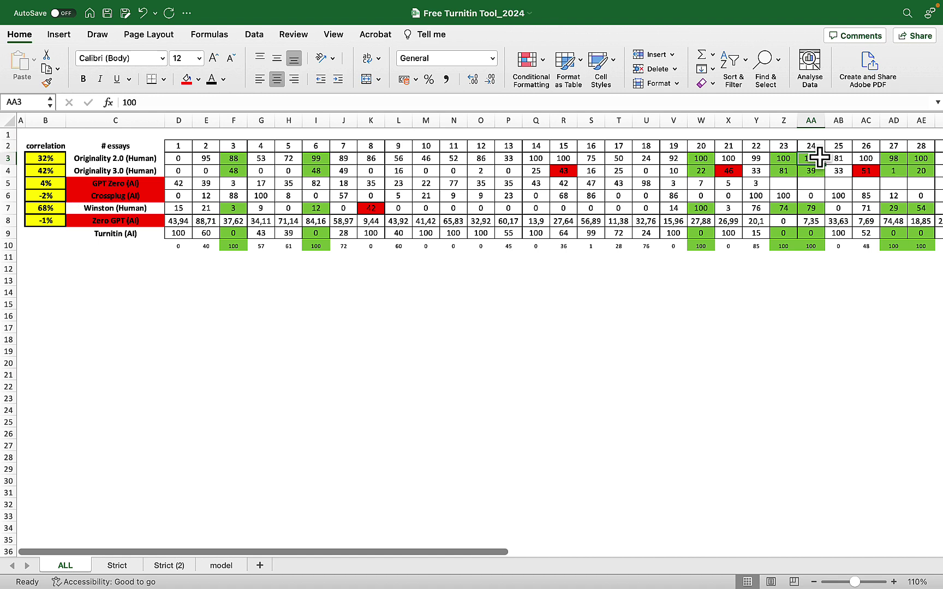
click(214, 158)
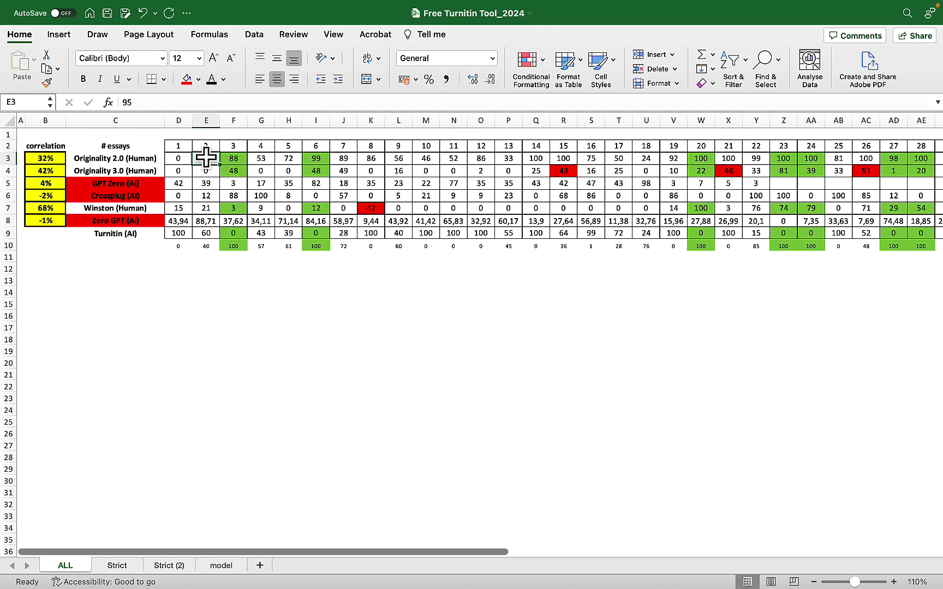
click(209, 247)
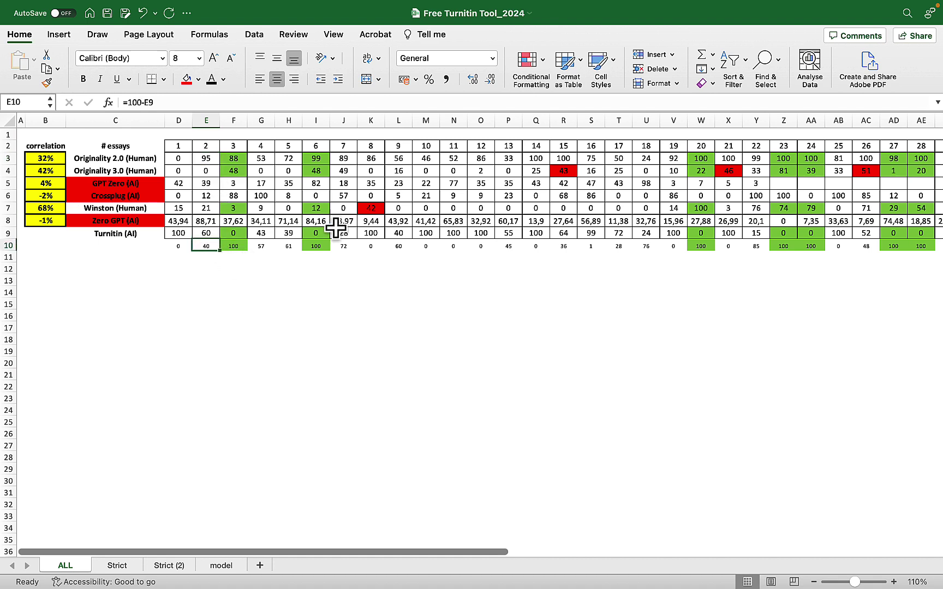
click(290, 158)
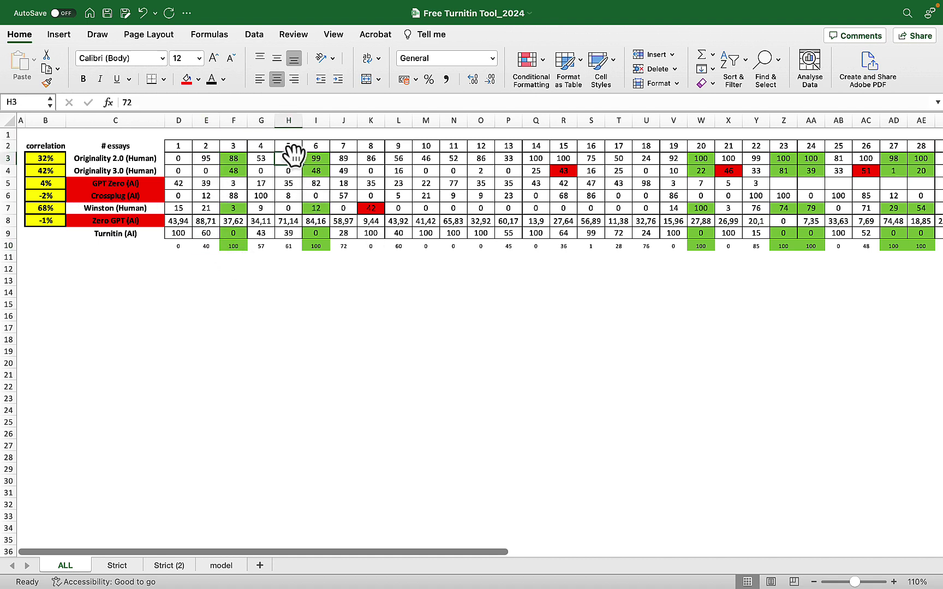
click(289, 234)
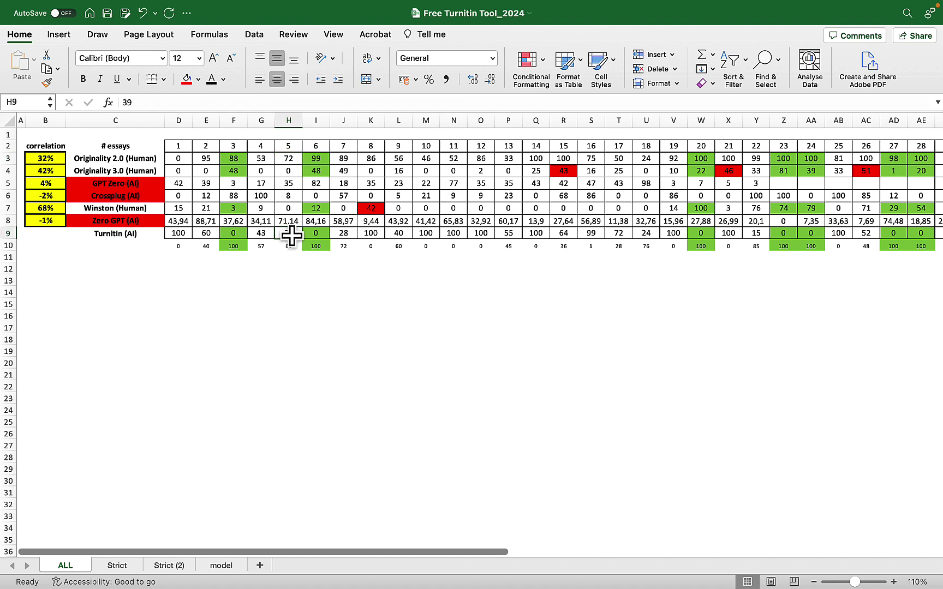
click(372, 159)
click(371, 246)
click(486, 163)
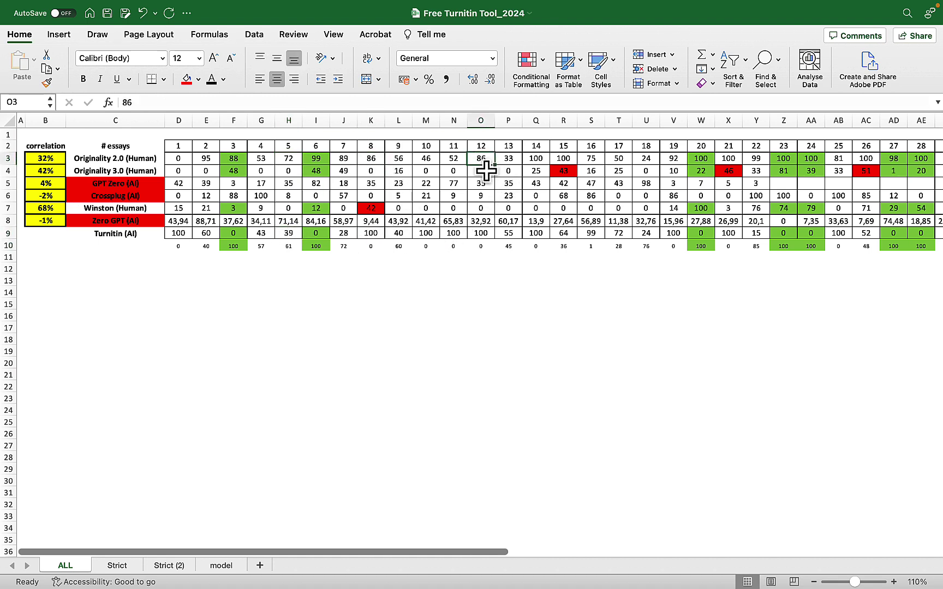
click(482, 246)
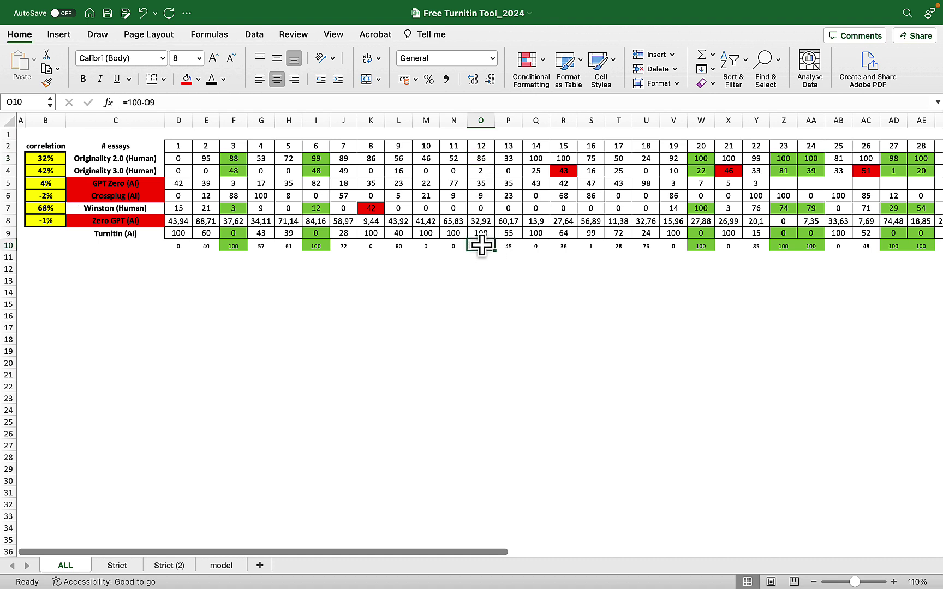
click(674, 159)
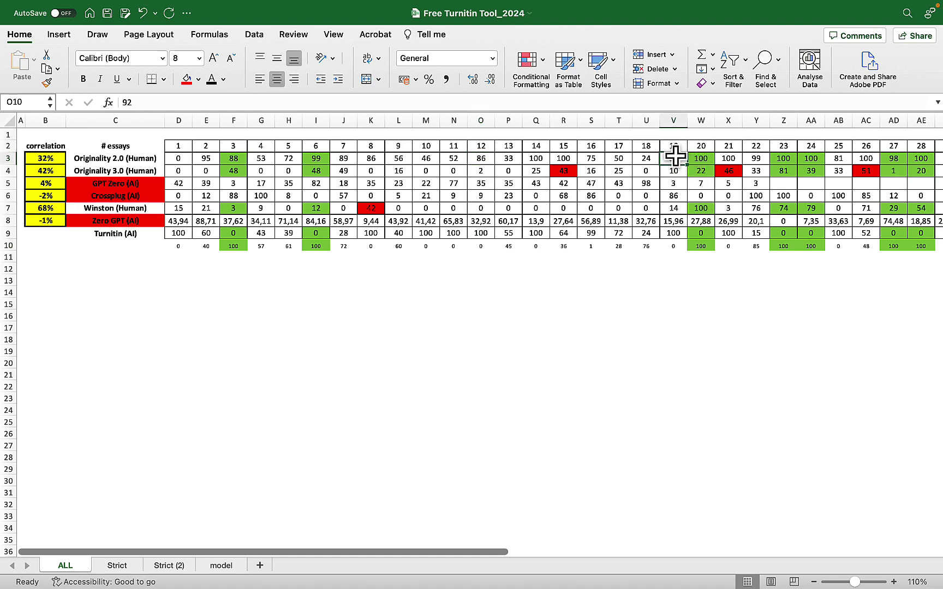
click(675, 245)
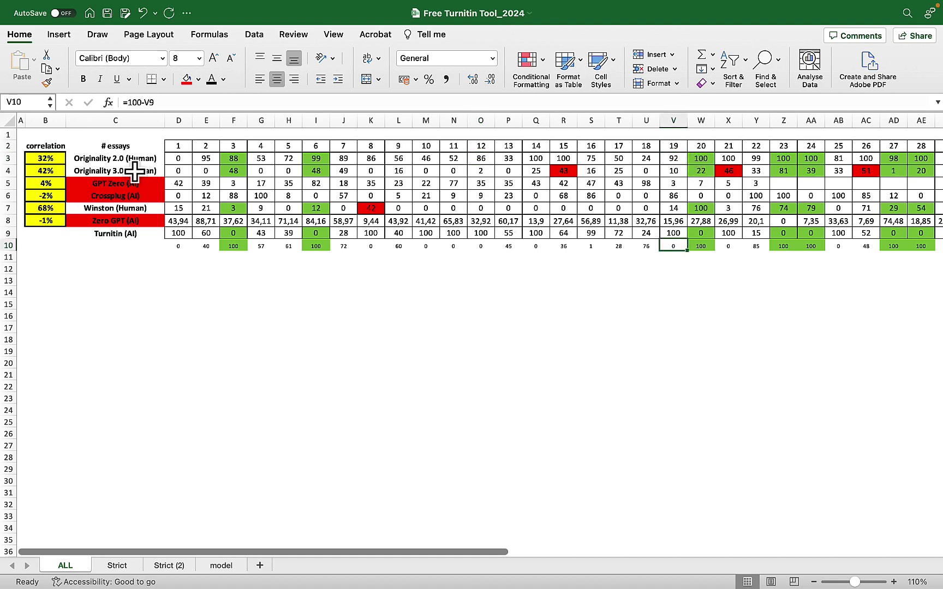
Step: Fill the Originality 2.0 (Human) label red and show Originality 3.0's correlation as a percentage
click(103, 158)
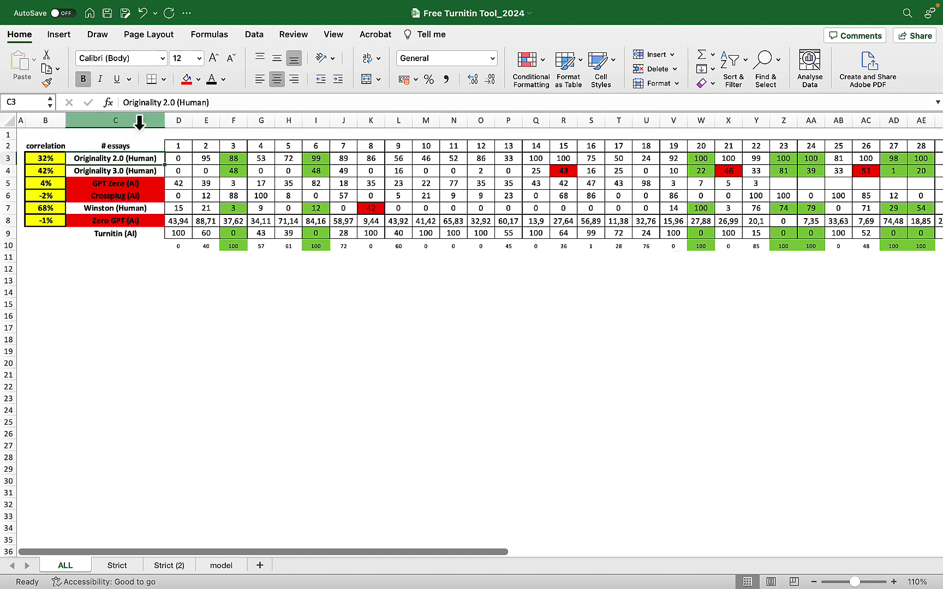
click(188, 79)
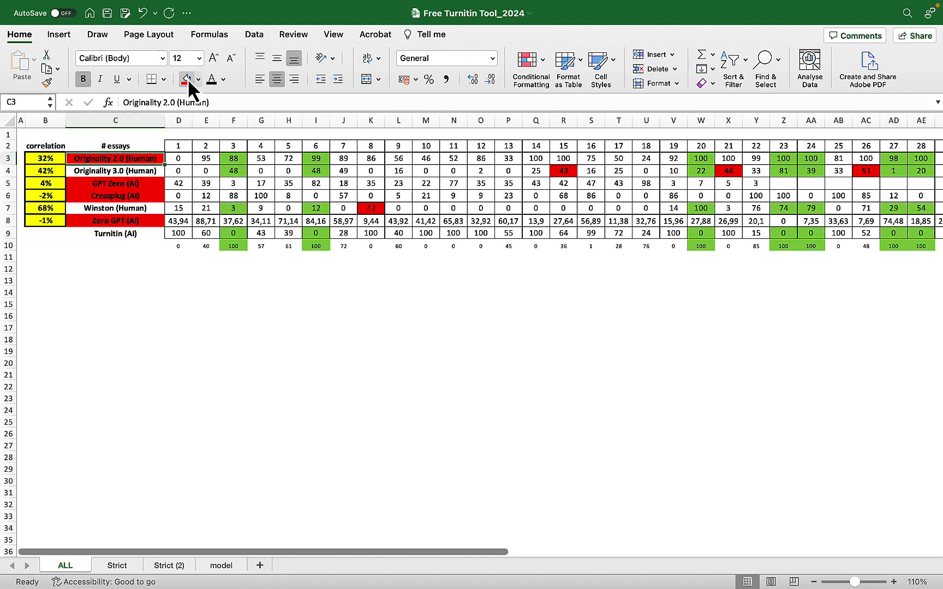
click(119, 170)
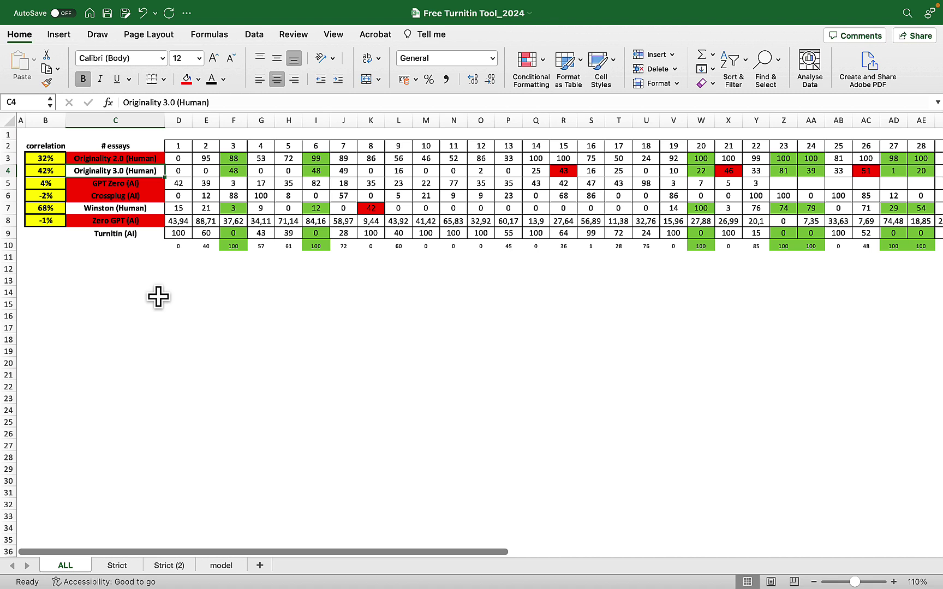
click(42, 172)
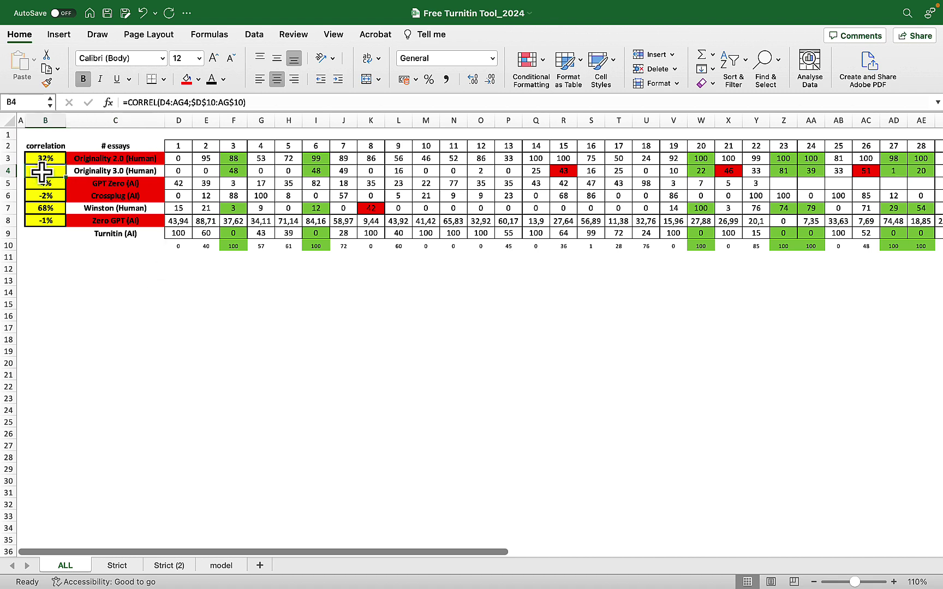
key(ctrl+shift+5)
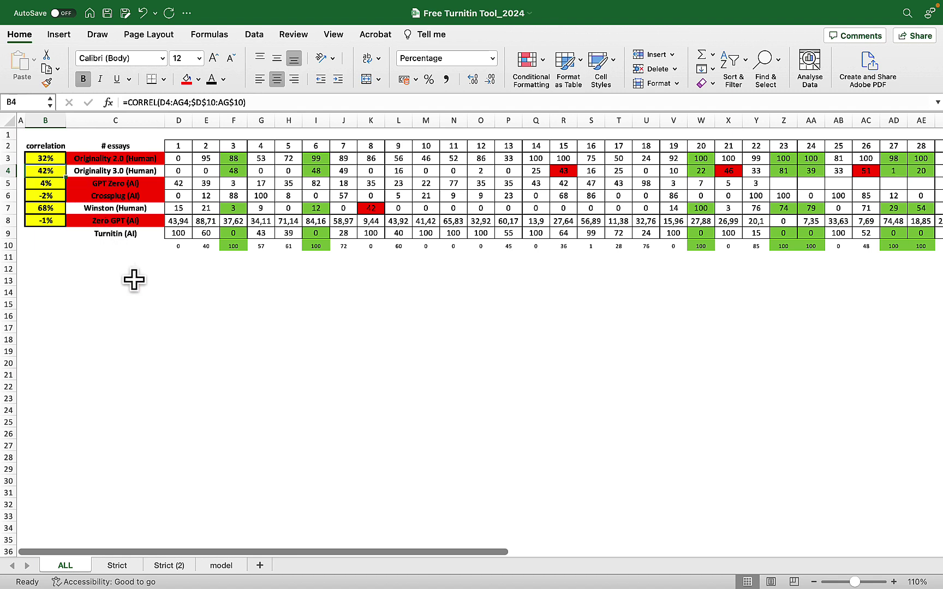
key(Down)
key(Down)
key(Down)
key(Right)
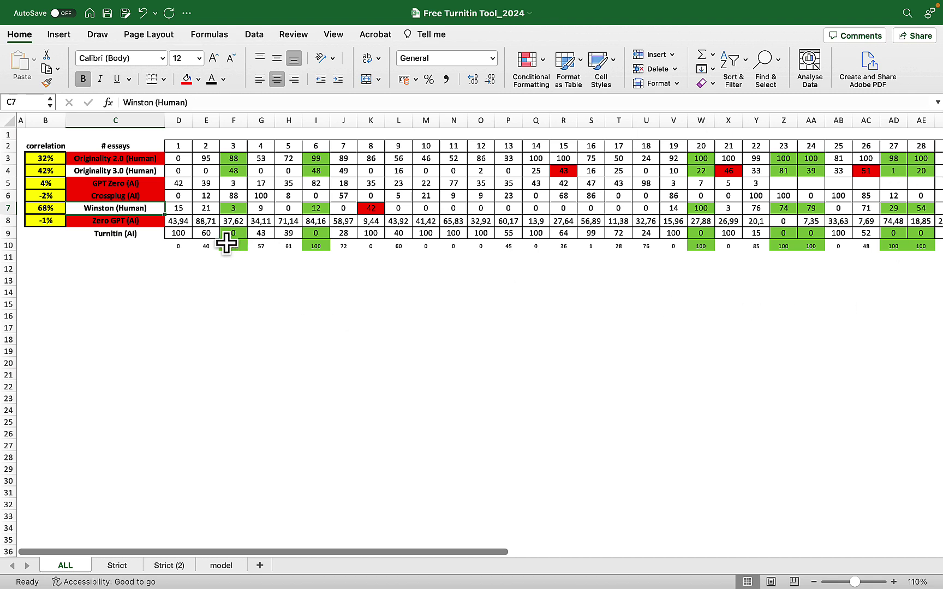
click(54, 208)
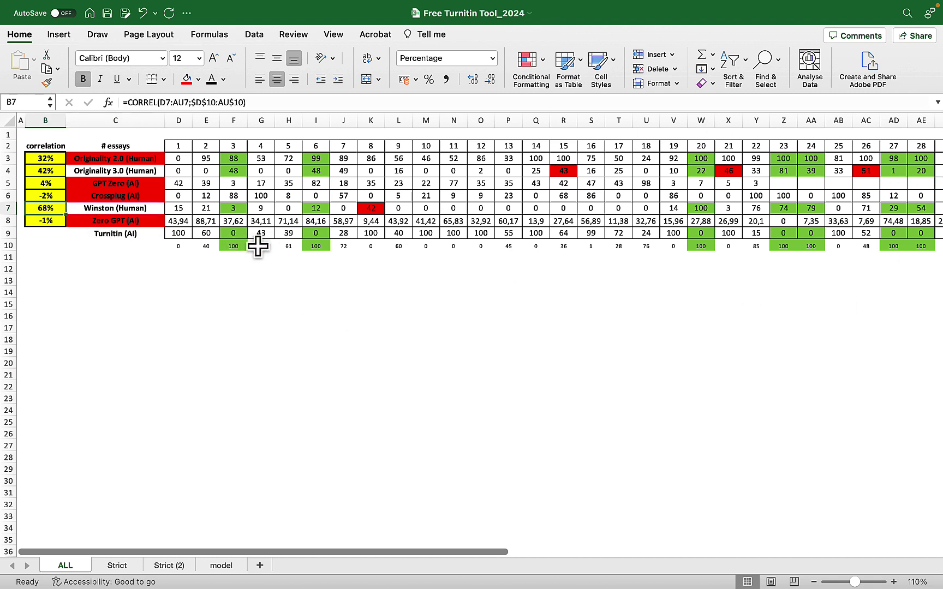
click(233, 245)
scroll(382, 240, down, 1)
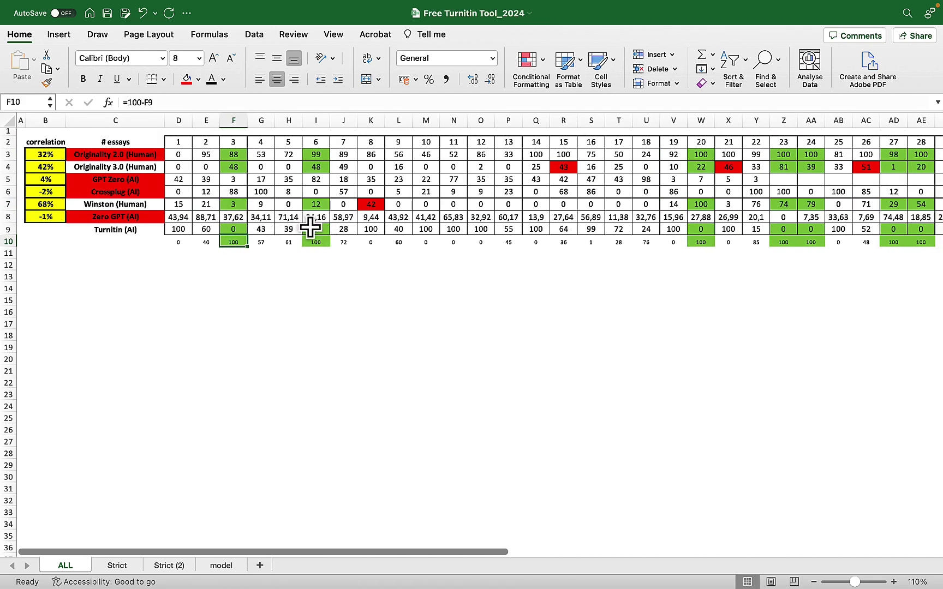
click(181, 302)
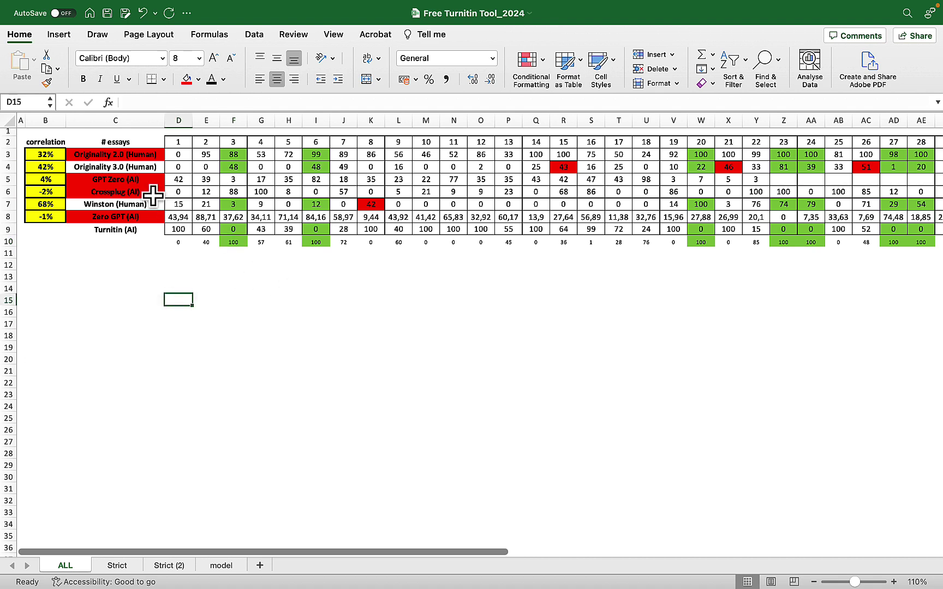
Step: Point out the Winston (Human) row, then leave Excel for the browser
click(148, 203)
click(165, 303)
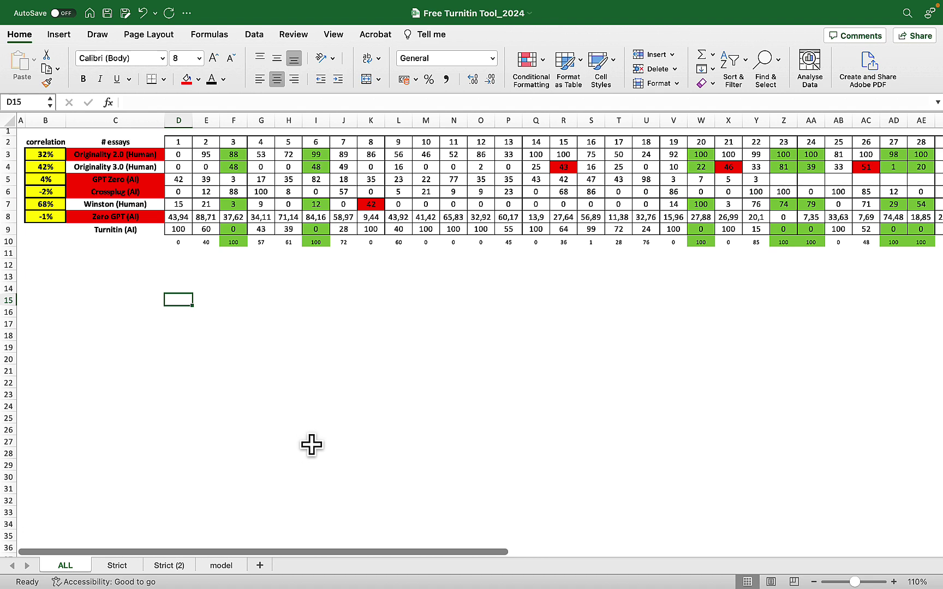
click(343, 445)
click(298, 581)
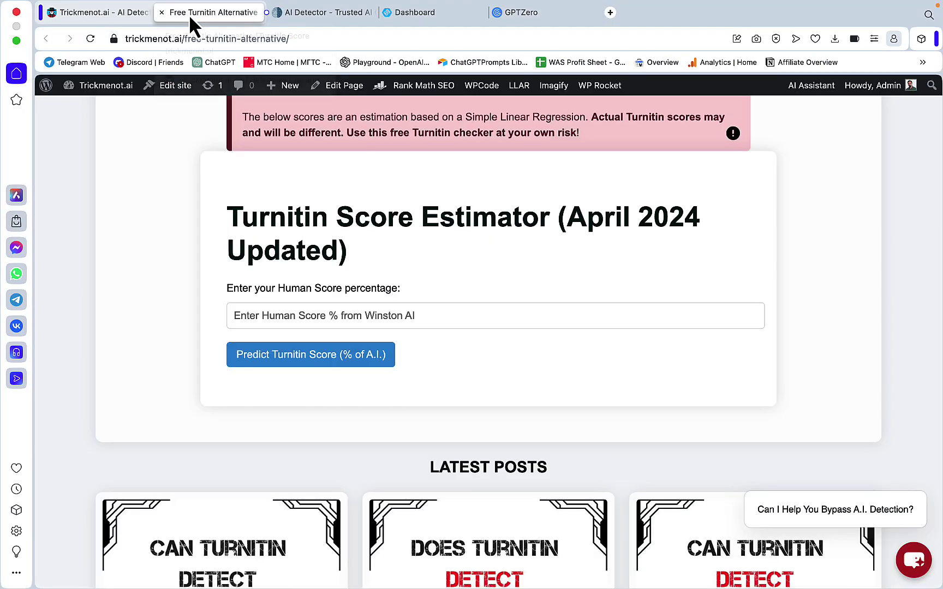
Step: Return to the Turnitin Score Estimator tab and place the cursor in the empty Human Score field
click(189, 15)
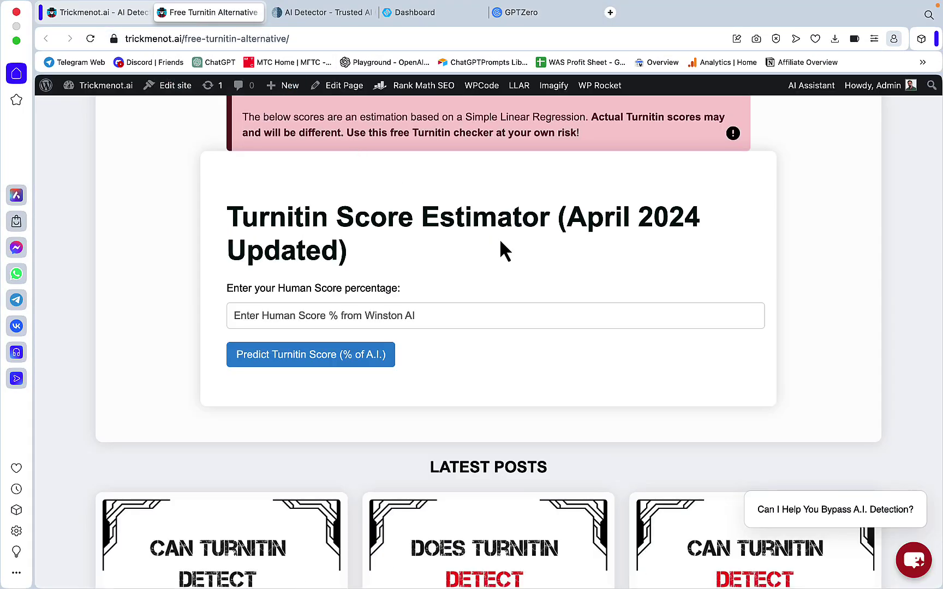
click(290, 316)
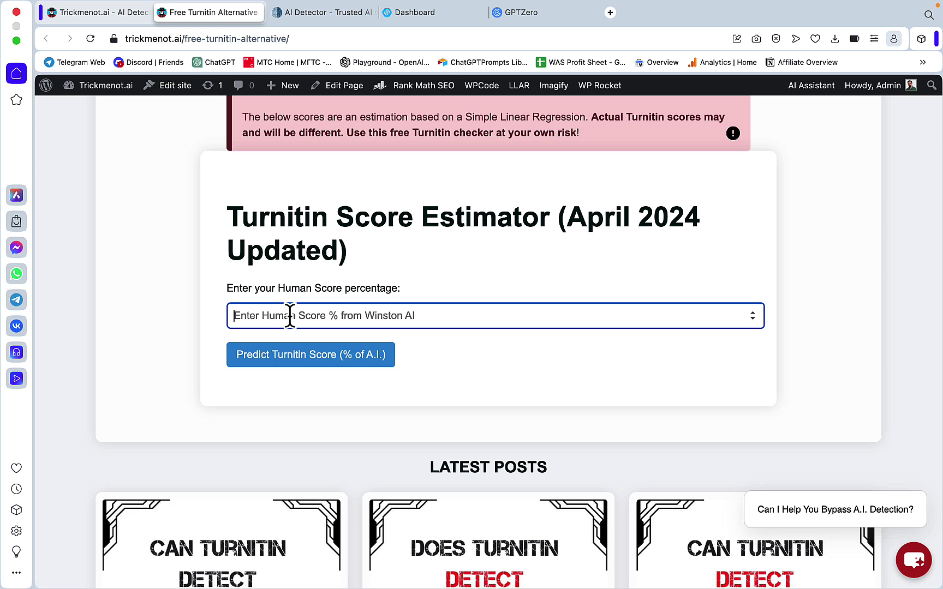
Step: Estimate Turnitin scores for Human Scores of 70, 80 and 90, the last giving 0.00%
text(70)
key(Return)
text(80)
key(Return)
text(90)
click(273, 371)
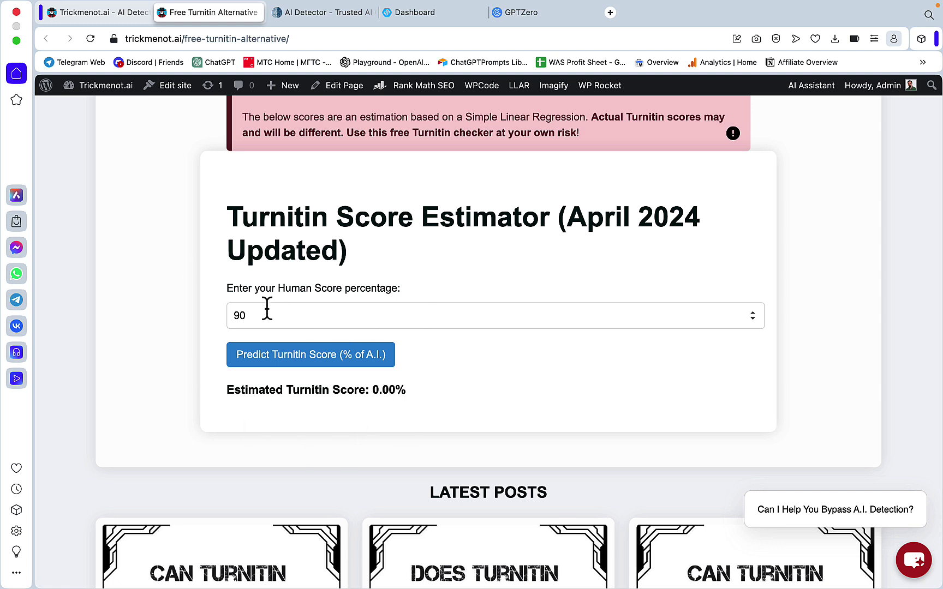
drag(261, 314, 231, 315)
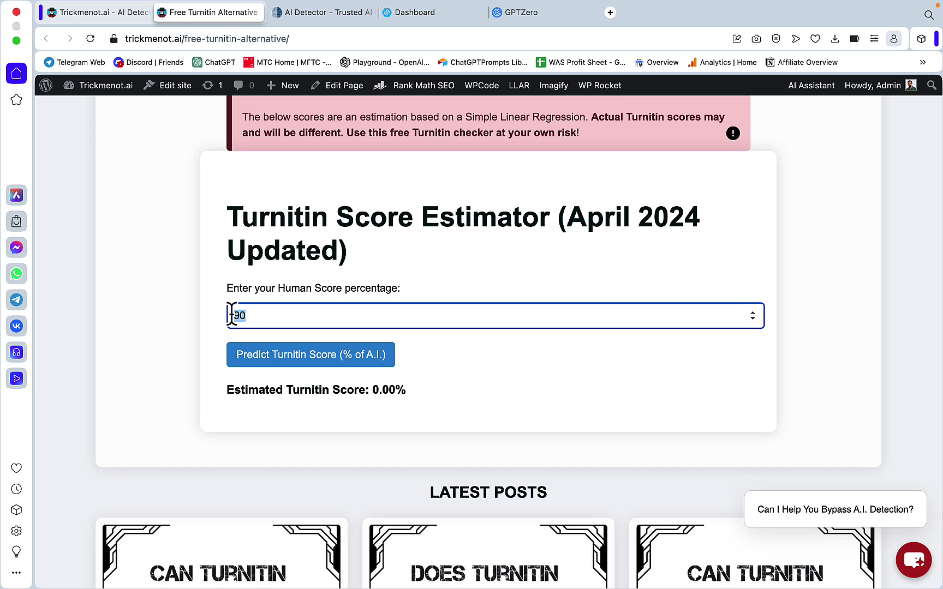
Step: Re-enter a Human Score of 70 and highlight the resulting 12.20% estimated Turnitin score
text(70)
click(278, 354)
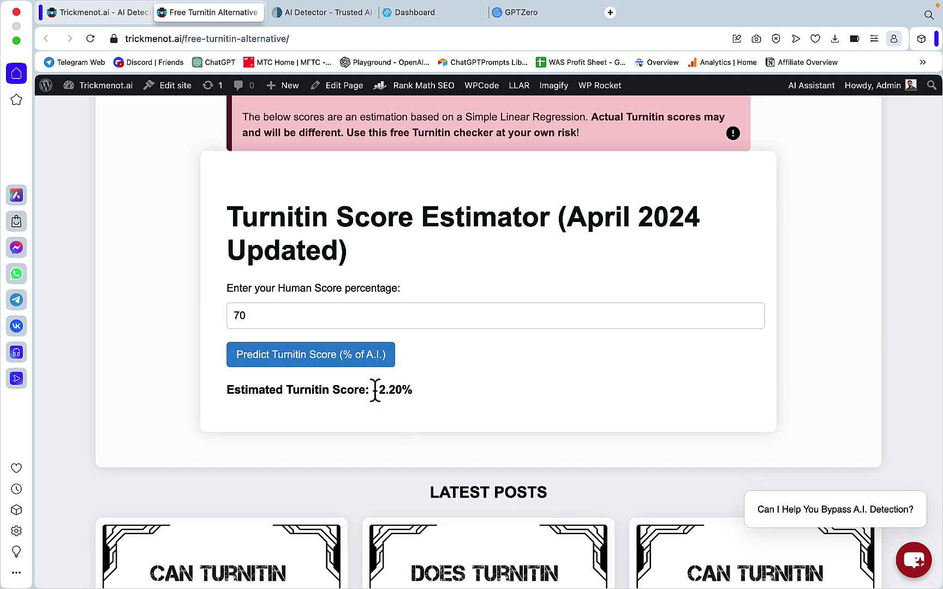
drag(373, 391, 403, 385)
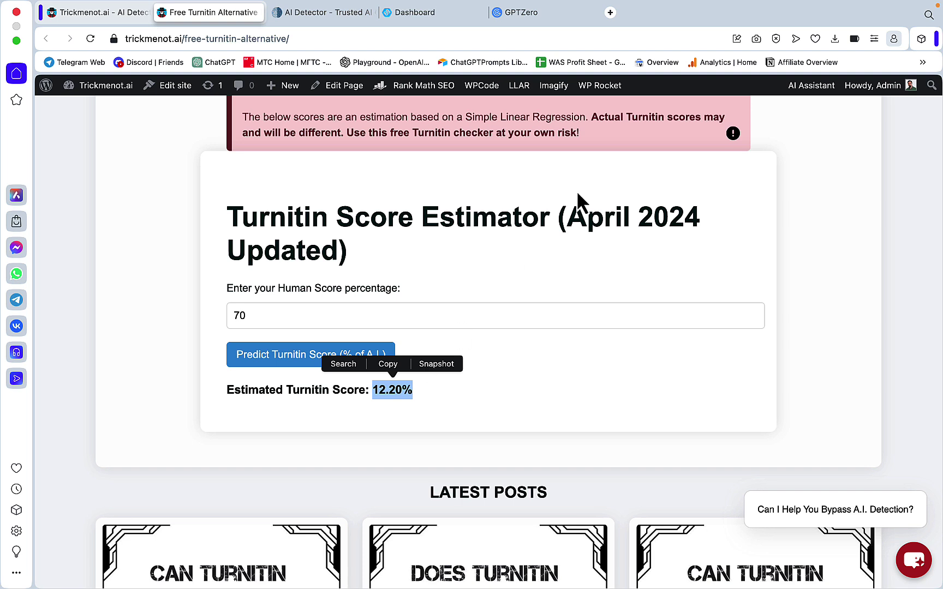
drag(568, 216, 579, 242)
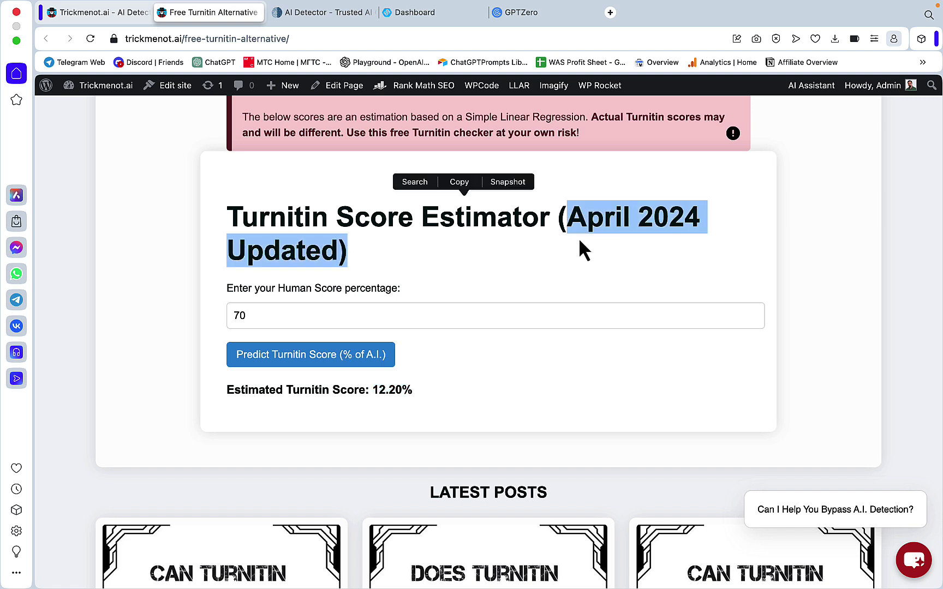